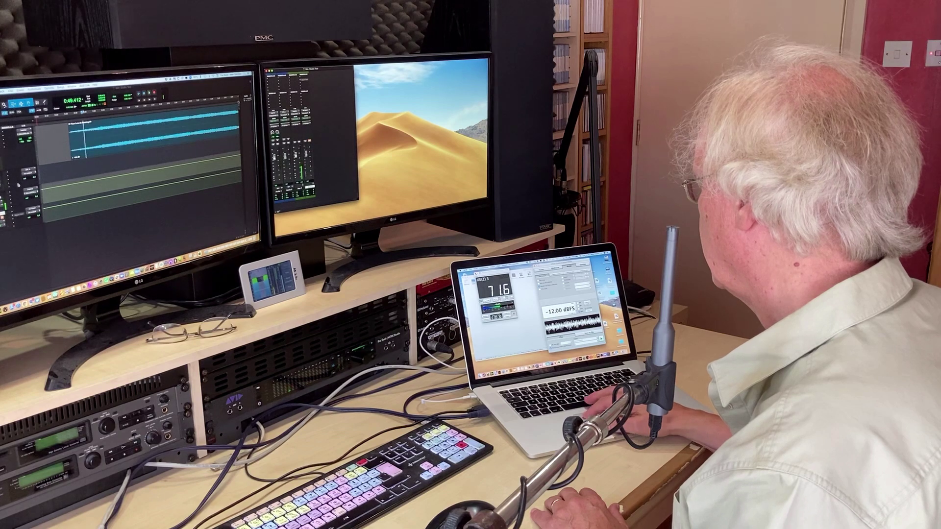
Give EQ band 5 a gain of -4.5 dB and a Q of 9
{"action": "key", "text": "Escape"}
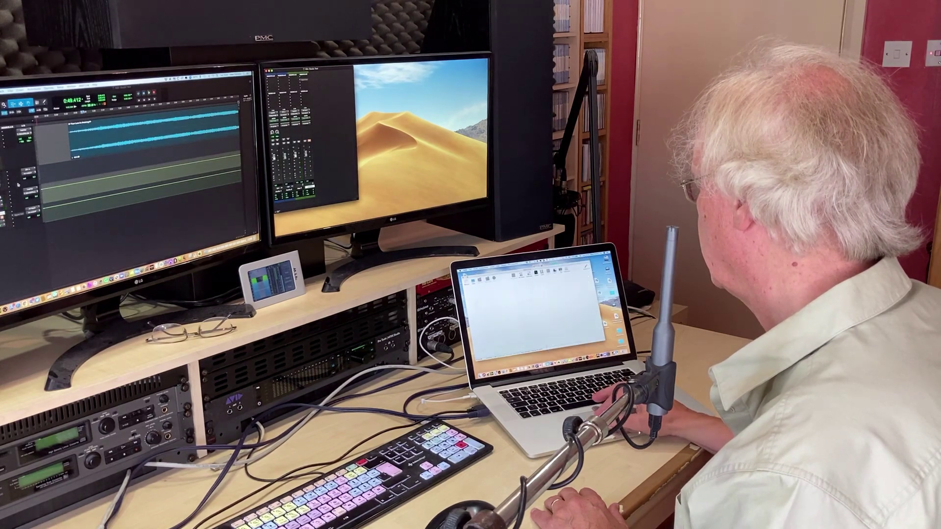
{"action": "key", "text": "Return"}
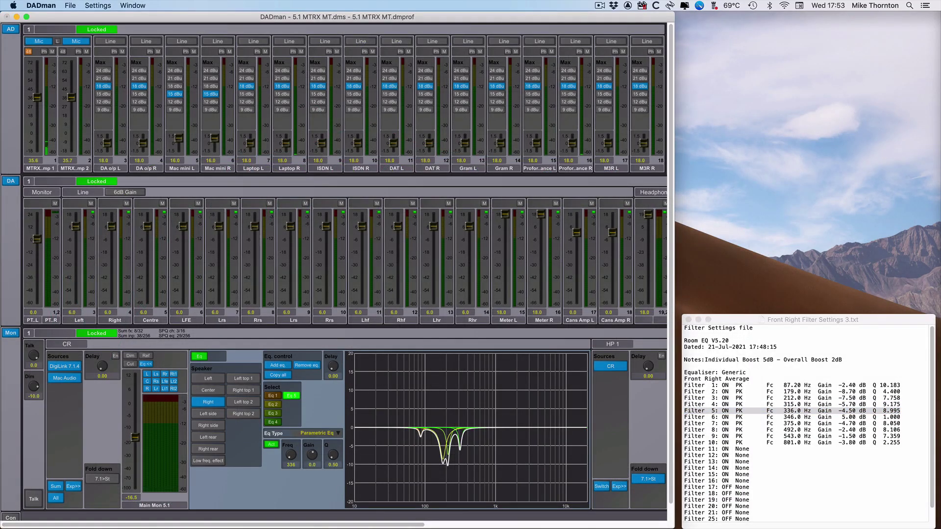
{"action": "type", "text": "-4.5"}
{"action": "key", "text": "Tab"}
{"action": "type", "text": "9"}
{"action": "key", "text": "Return"}
Add EQ band 6 at 346 Hz with +5 dB gain and Q 1, then add another band
{"action": "left_click", "coordinate": [885, 418]}
{"action": "left_click", "coordinate": [277, 365]}
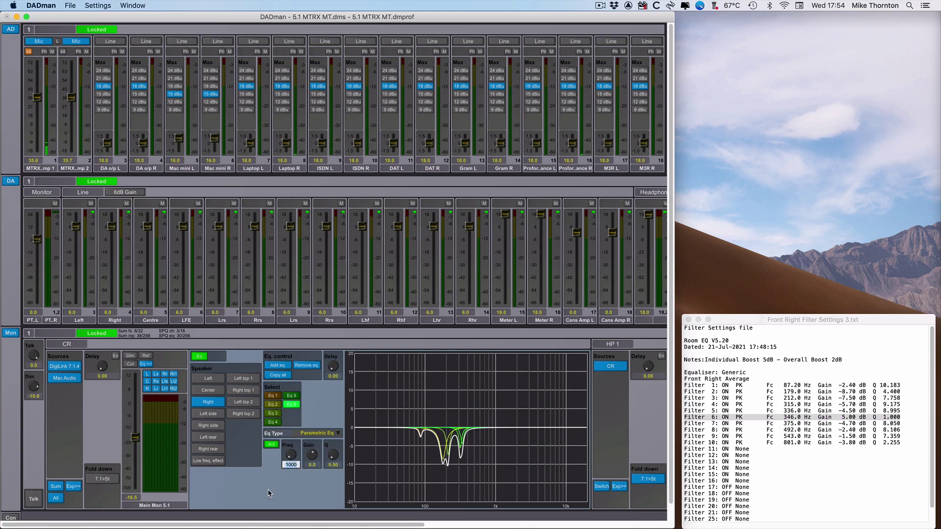
{"action": "type", "text": "346"}
{"action": "key", "text": "Tab"}
{"action": "type", "text": "5"}
{"action": "key", "text": "Tab"}
{"action": "type", "text": "1"}
{"action": "key", "text": "Return"}
{"action": "left_click", "coordinate": [278, 365]}
{"action": "left_click", "coordinate": [889, 420]}
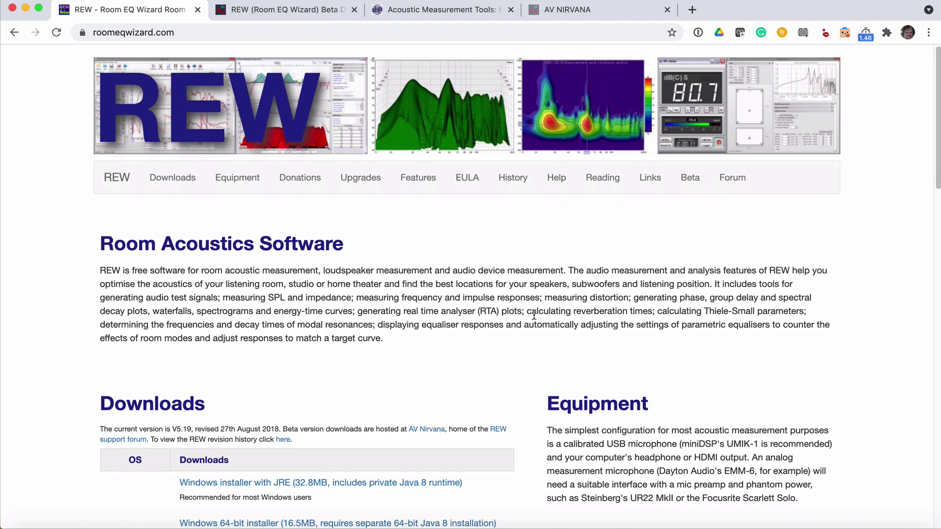
Scroll roomeqwizard.com down to Downloads and follow the AV Nirvana link to the REW beta downloads
{"action": "scroll", "coordinate": [438, 353], "scroll_direction": "down", "scroll_amount": 2}
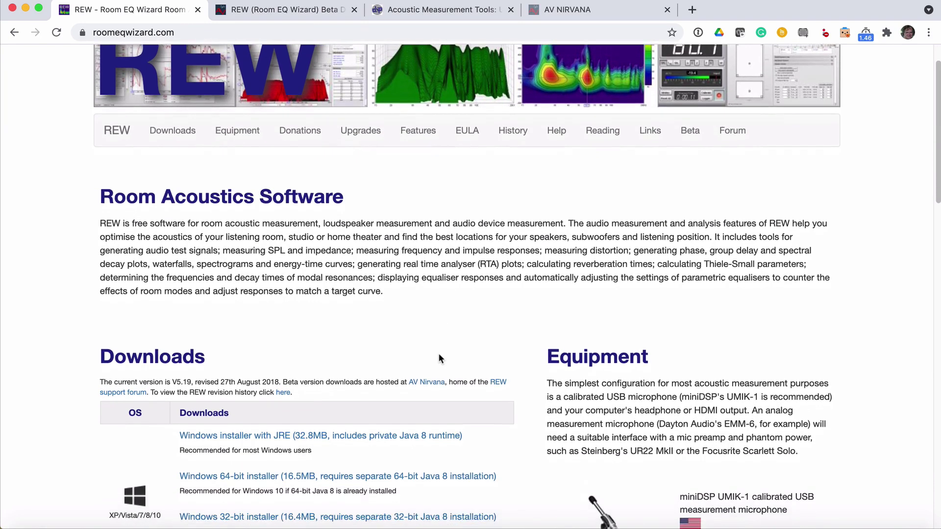
{"action": "scroll", "coordinate": [439, 358], "scroll_direction": "down", "scroll_amount": 5}
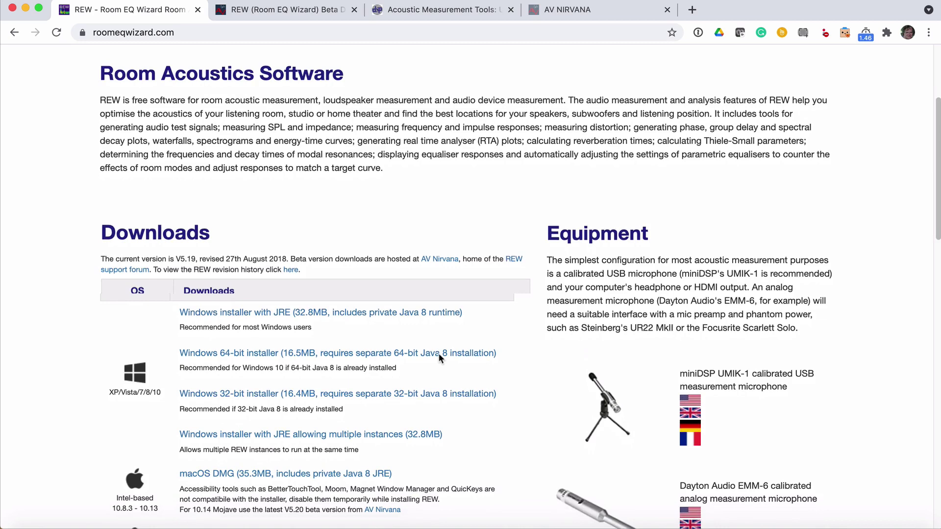
{"action": "scroll", "coordinate": [439, 353], "scroll_direction": "down", "scroll_amount": 1}
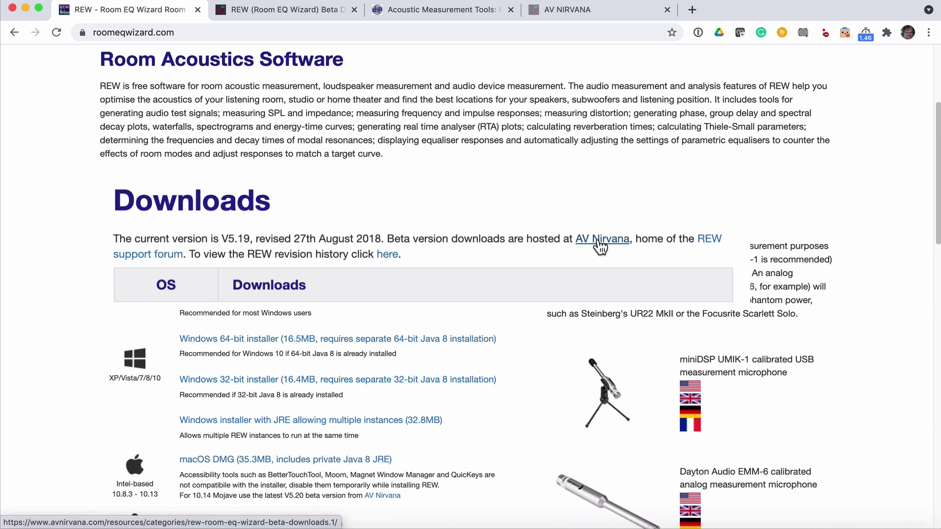
{"action": "left_click", "coordinate": [425, 242]}
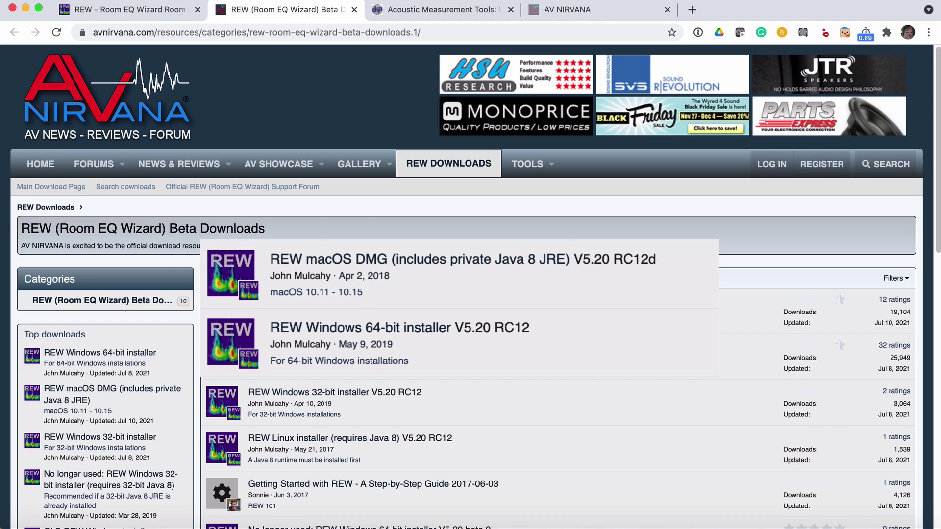
Open the REW macOS DMG V5.20 RC12d entry and log in to AV Nirvana with the saved credentials
{"action": "left_click", "coordinate": [432, 294]}
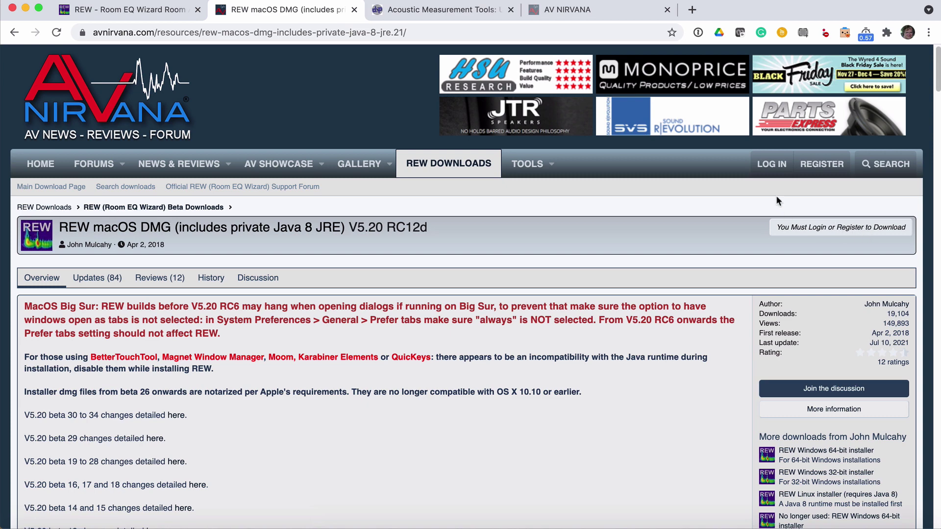
{"action": "left_click", "coordinate": [772, 163]}
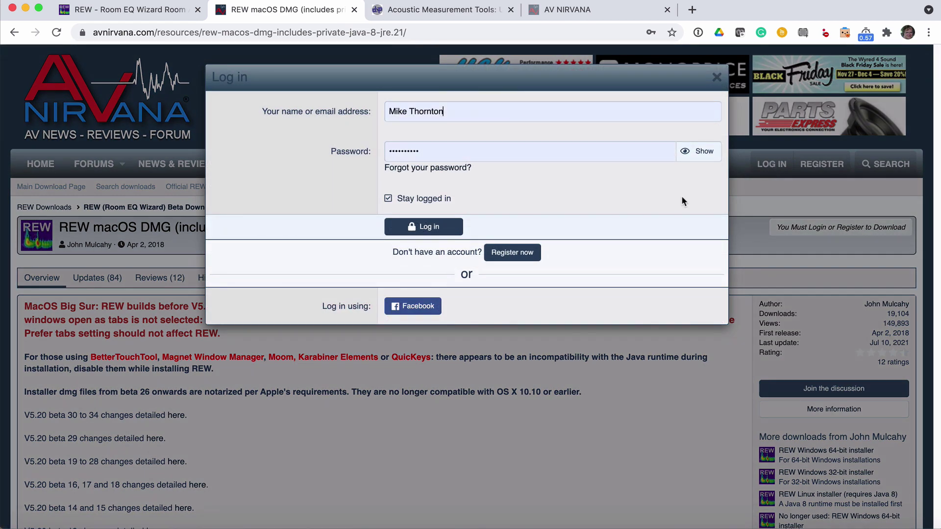
{"action": "left_click", "coordinate": [419, 228]}
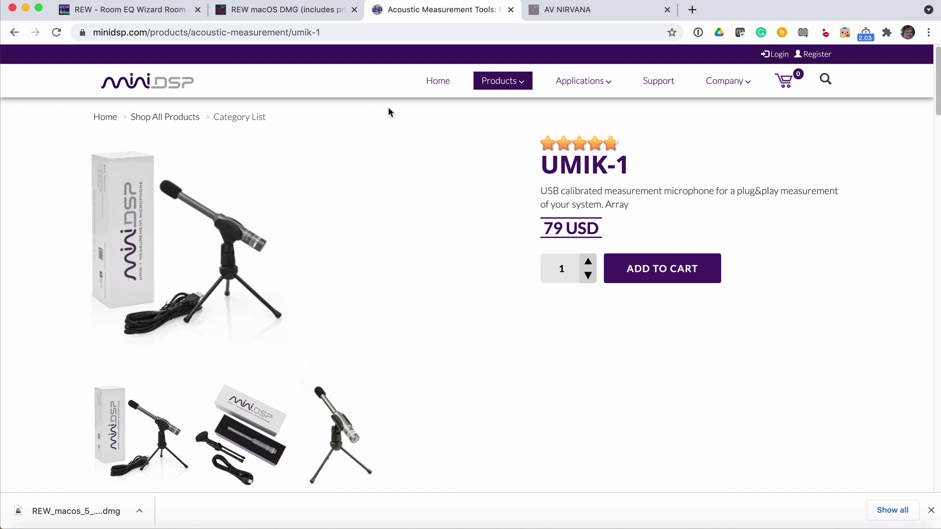
Enter the UMIK-1's serial number in both Calibration file download fields and submit it
{"action": "scroll", "coordinate": [388, 108], "scroll_direction": "down", "scroll_amount": 3}
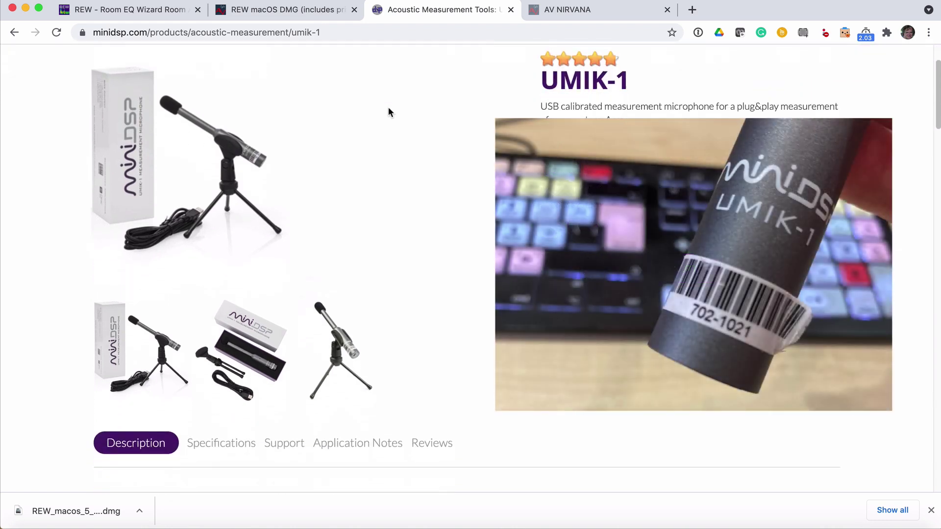
{"action": "scroll", "coordinate": [388, 111], "scroll_direction": "down", "scroll_amount": 6}
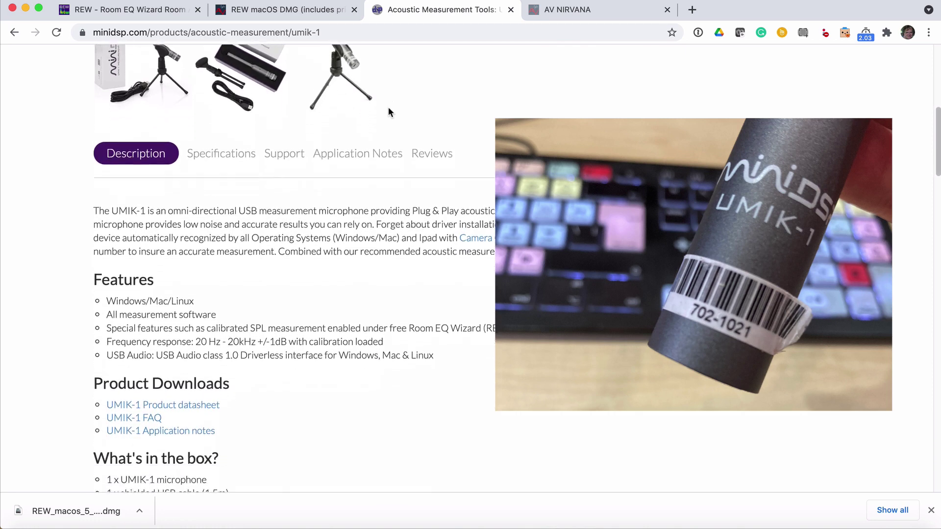
{"action": "scroll", "coordinate": [388, 110], "scroll_direction": "down", "scroll_amount": 6}
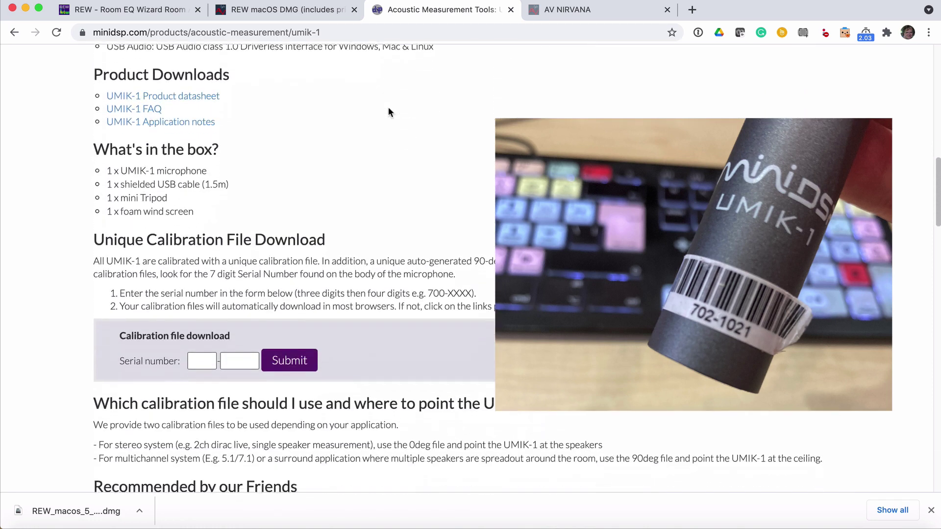
{"action": "left_click", "coordinate": [206, 299]}
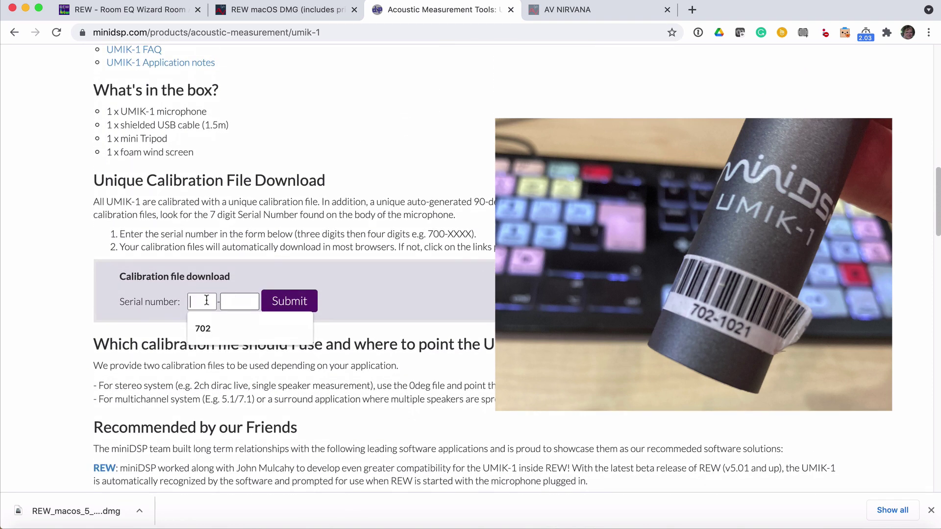
{"action": "left_click", "coordinate": [206, 330]}
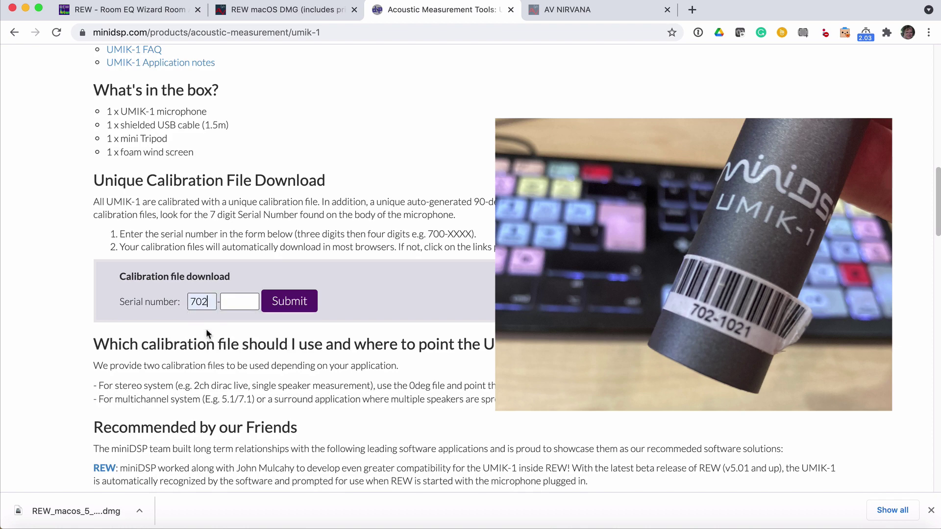
{"action": "left_click", "coordinate": [229, 303]}
{"action": "left_click", "coordinate": [247, 322]}
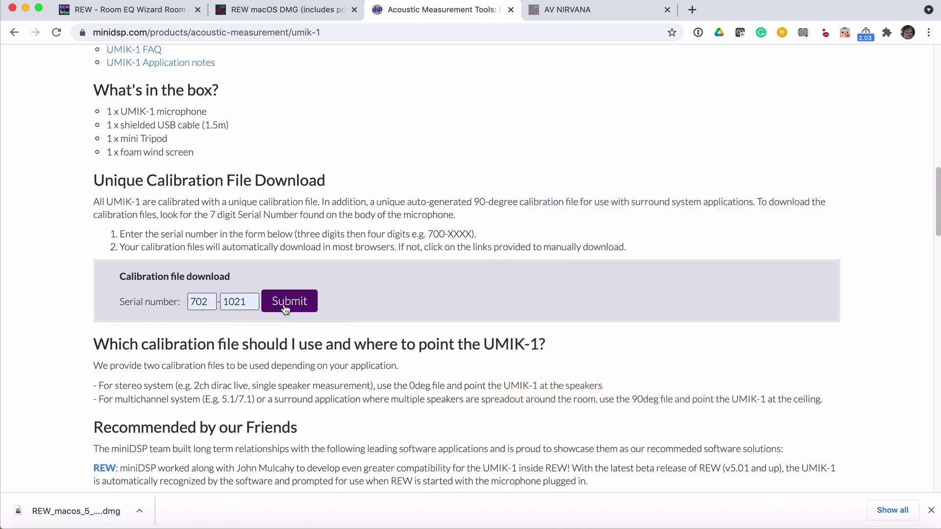
{"action": "left_click", "coordinate": [286, 308]}
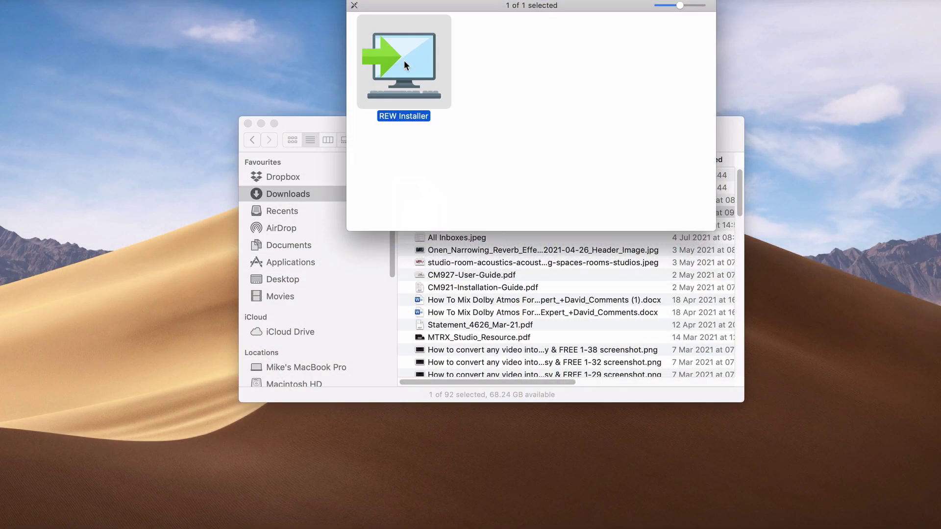
Run the REW Installer, accept the licence, keep /Applications/REW and allocate 1.5 GB of memory
{"action": "double_click", "coordinate": [404, 61]}
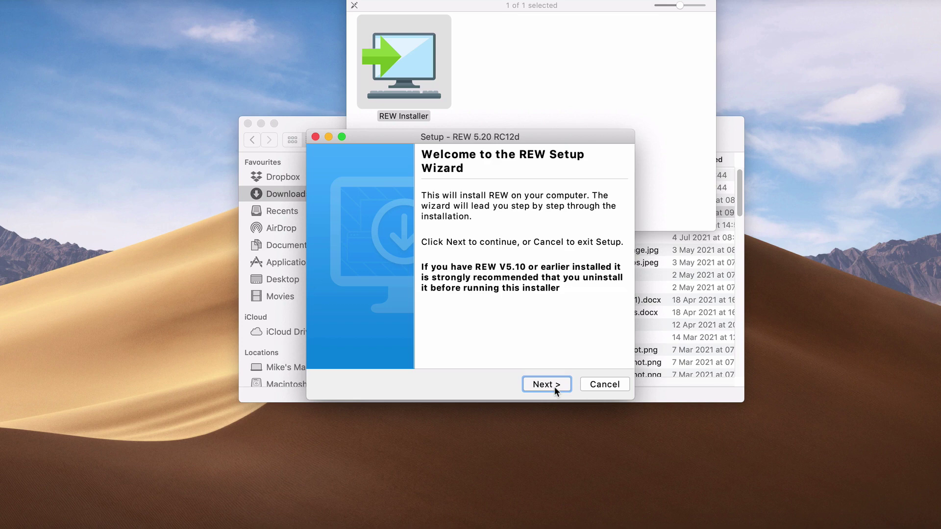
{"action": "left_click", "coordinate": [545, 384]}
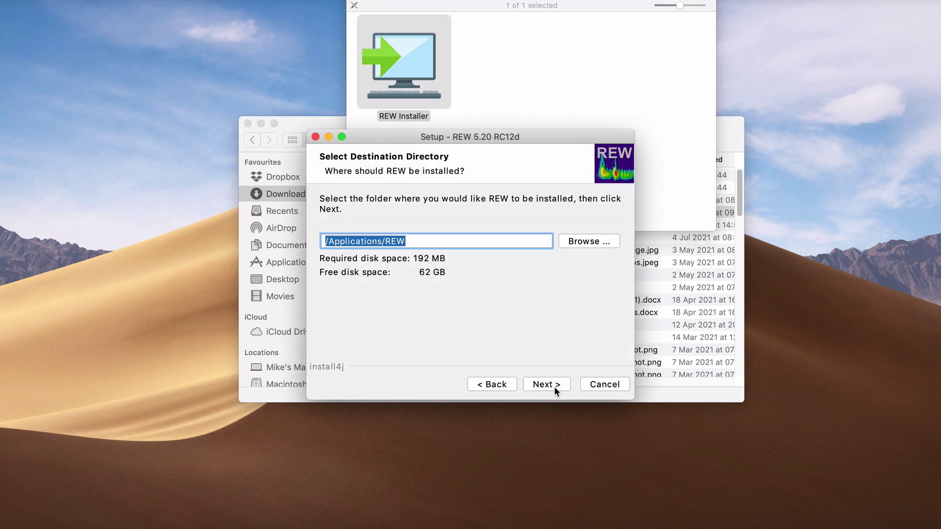
{"action": "left_click", "coordinate": [553, 386]}
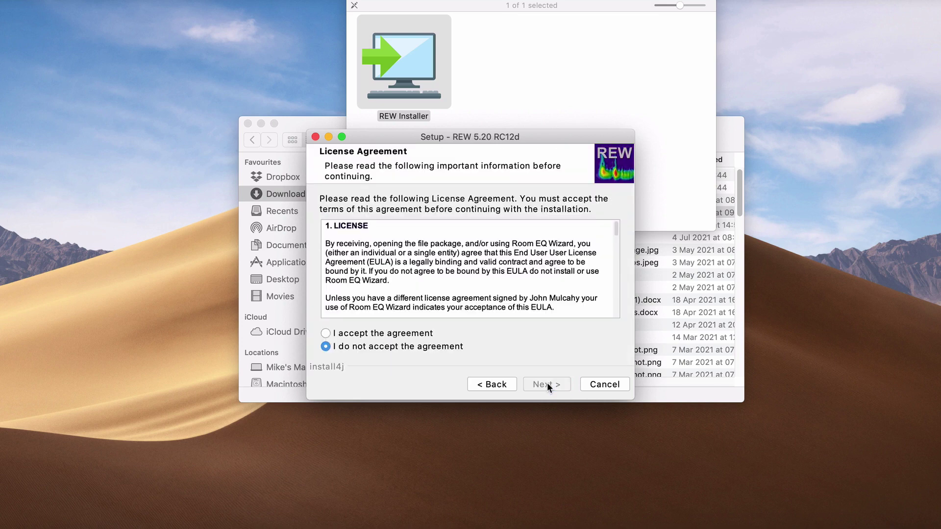
{"action": "left_click", "coordinate": [326, 334]}
{"action": "left_click", "coordinate": [543, 385]}
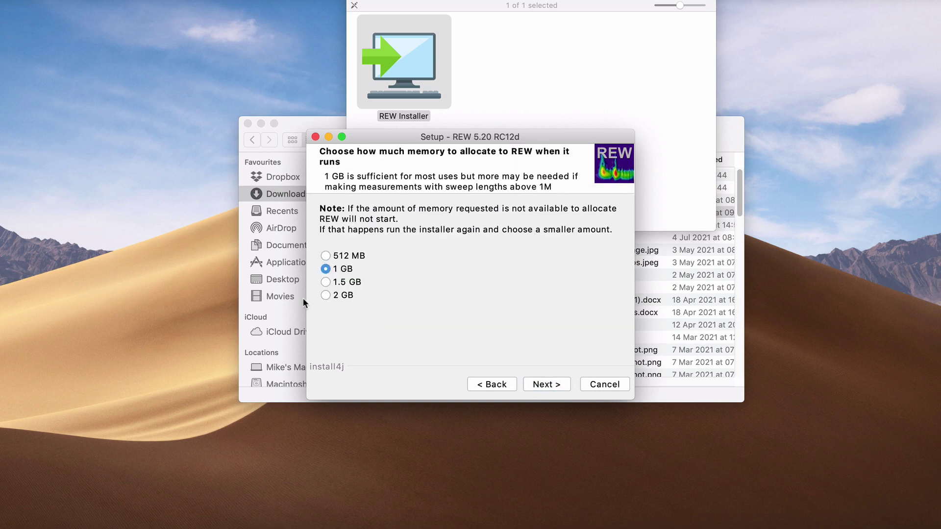
{"action": "left_click", "coordinate": [326, 282]}
{"action": "left_click", "coordinate": [541, 384]}
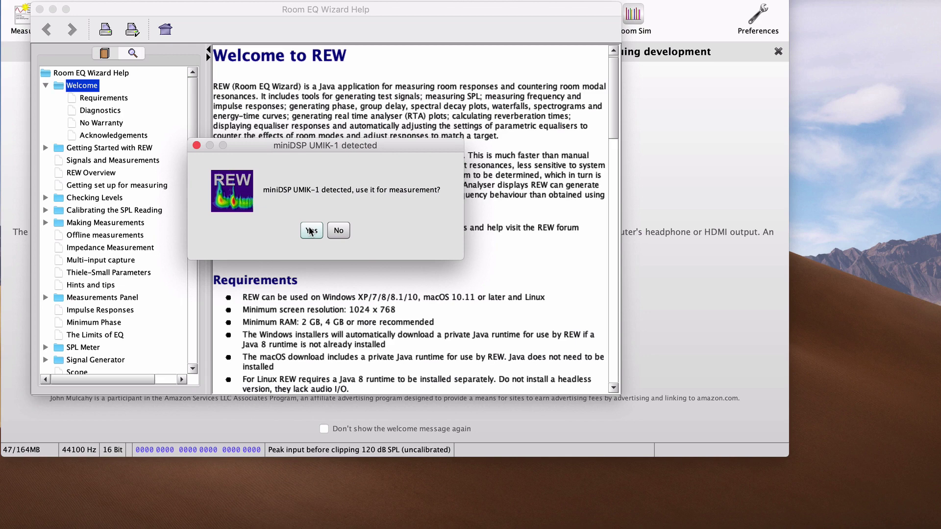
Use the detected UMIK-1 and load 7021021_90deg.txt from Downloads as its calibration file
{"action": "left_click", "coordinate": [311, 230]}
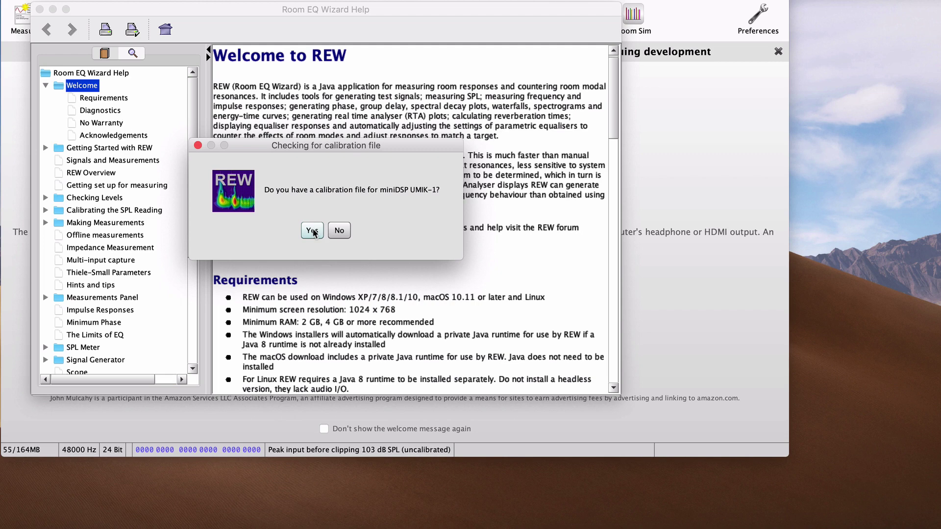
{"action": "left_click", "coordinate": [313, 229]}
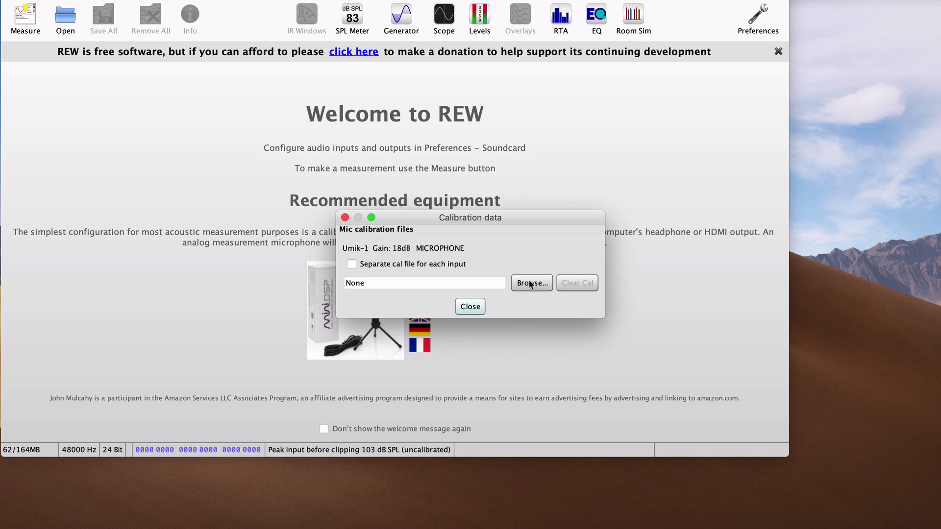
{"action": "left_click", "coordinate": [530, 283]}
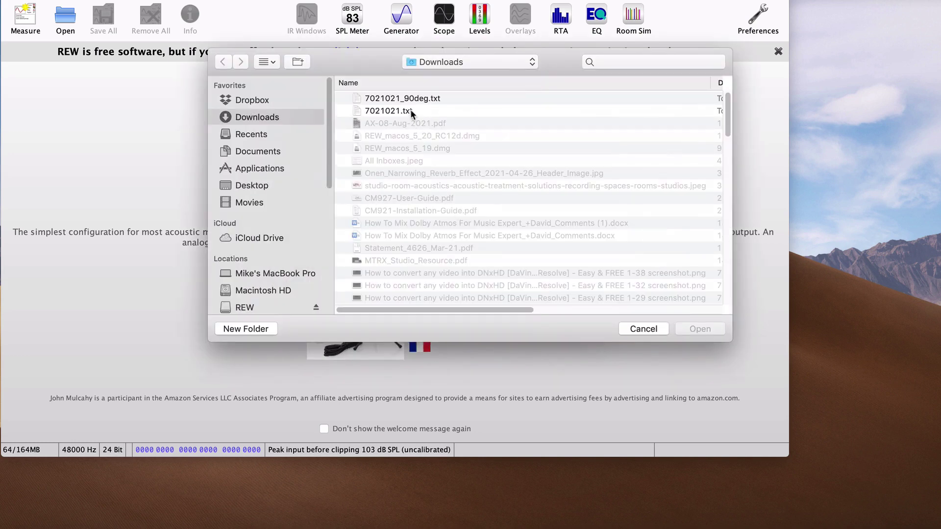
{"action": "left_click", "coordinate": [409, 97]}
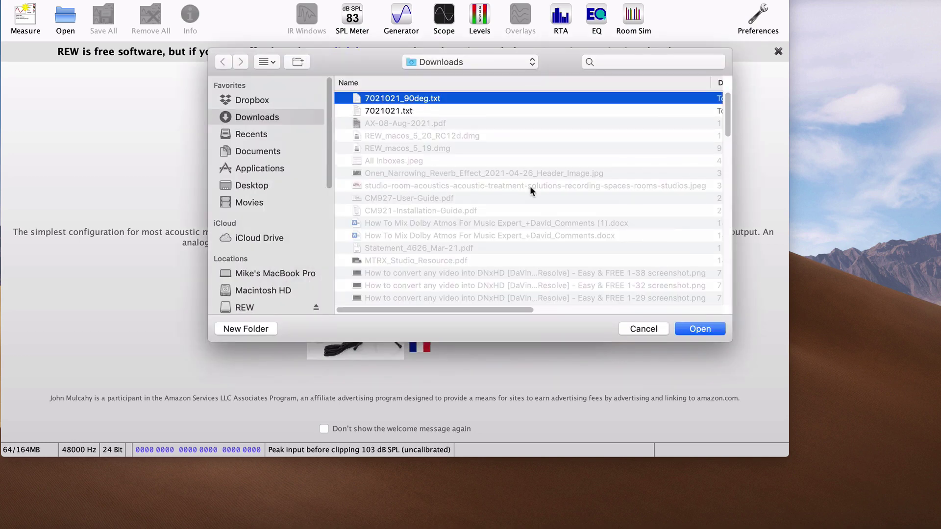
{"action": "left_click", "coordinate": [682, 324]}
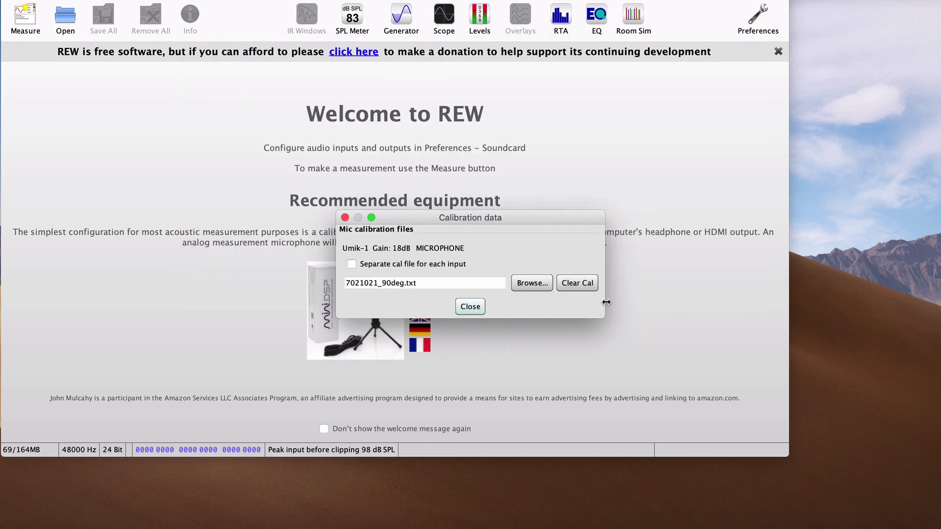
{"action": "left_click", "coordinate": [467, 307]}
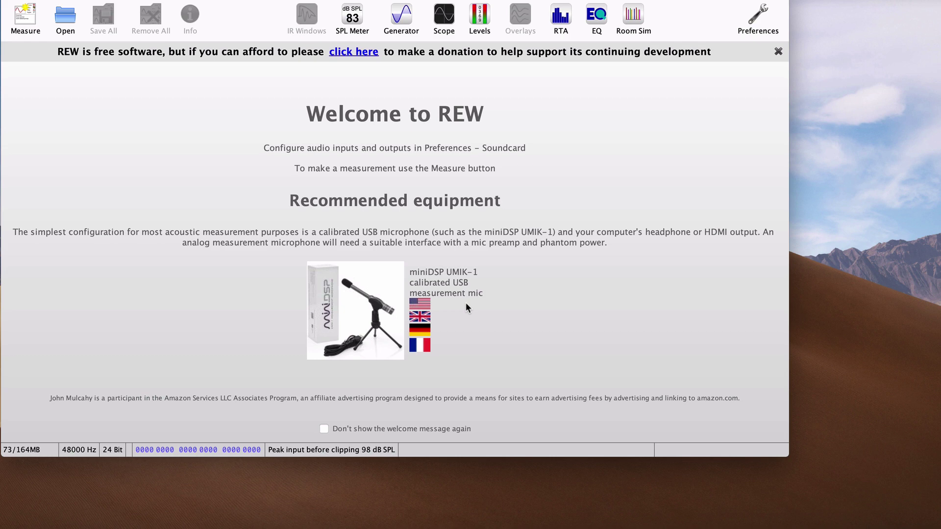
Switch the REW window to full screen with Ctrl+Cmd+F and bring up Preferences
{"action": "key", "text": "ctrl+super+f"}
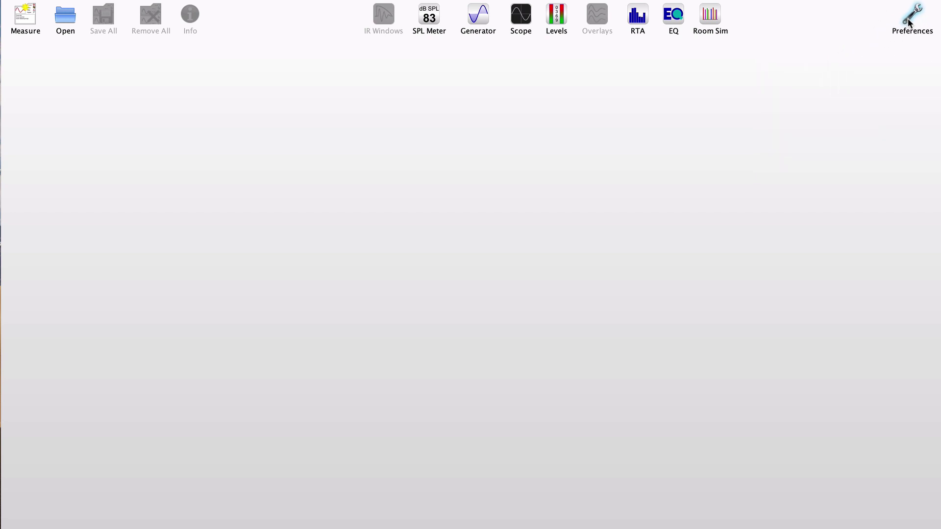
{"action": "left_click", "coordinate": [907, 20]}
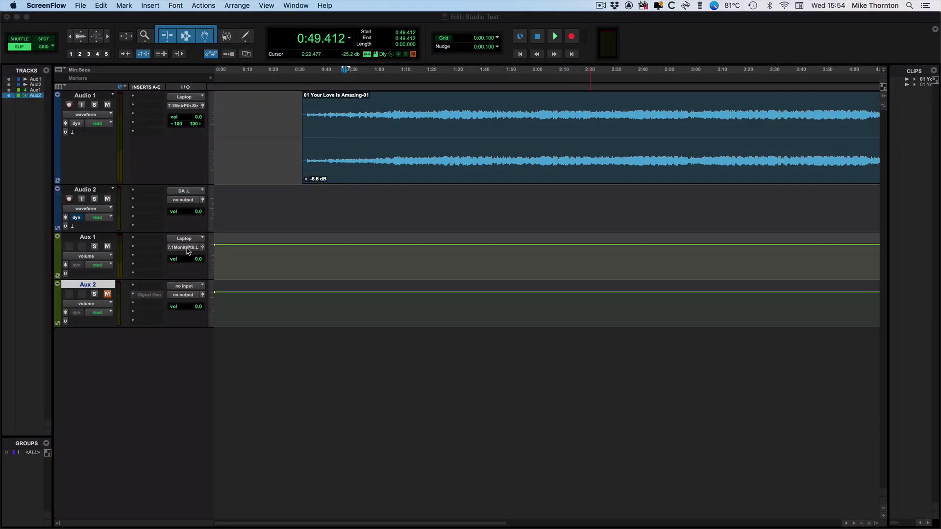
Set Aux 1's output to 7.1 Monitor Path.C (Mono), the centre channel
{"action": "left_click", "coordinate": [188, 251]}
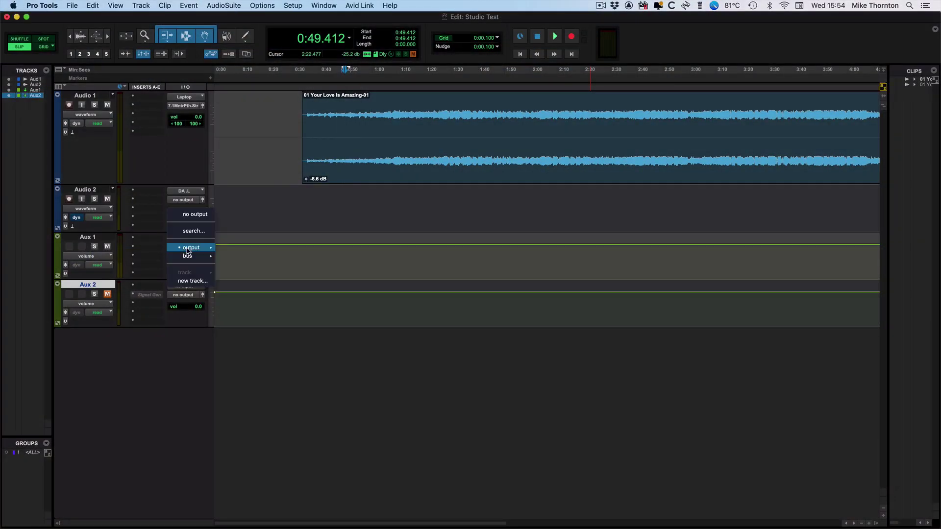
{"action": "mouse_move", "coordinate": [190, 248]}
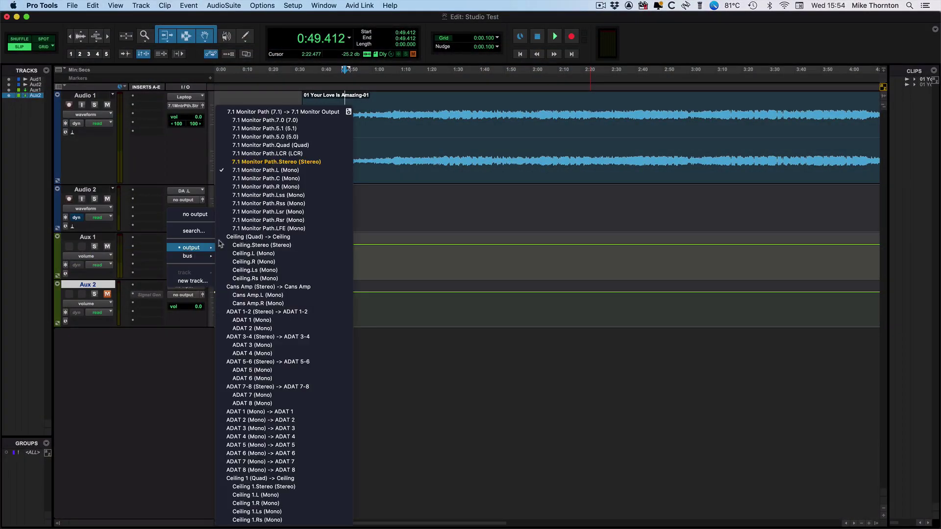
{"action": "left_click", "coordinate": [251, 171]}
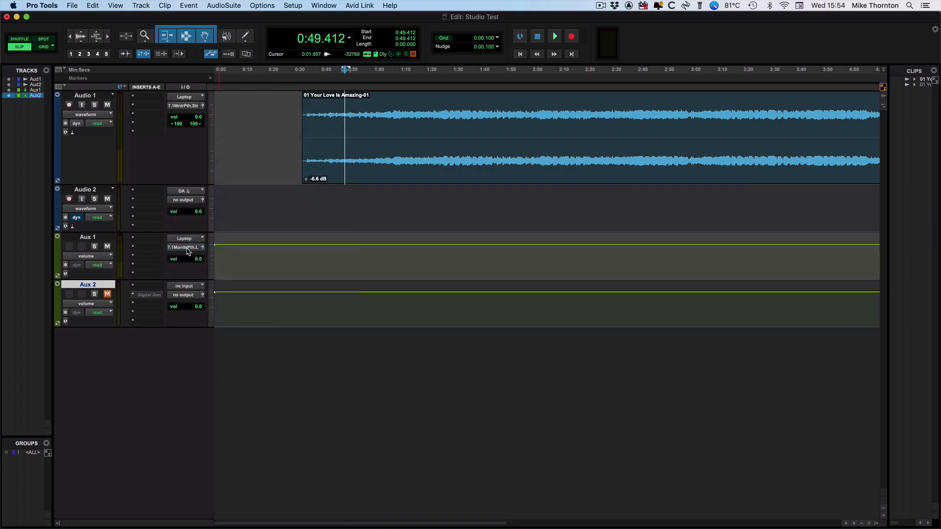
{"action": "left_click", "coordinate": [188, 248]}
{"action": "mouse_move", "coordinate": [189, 250]}
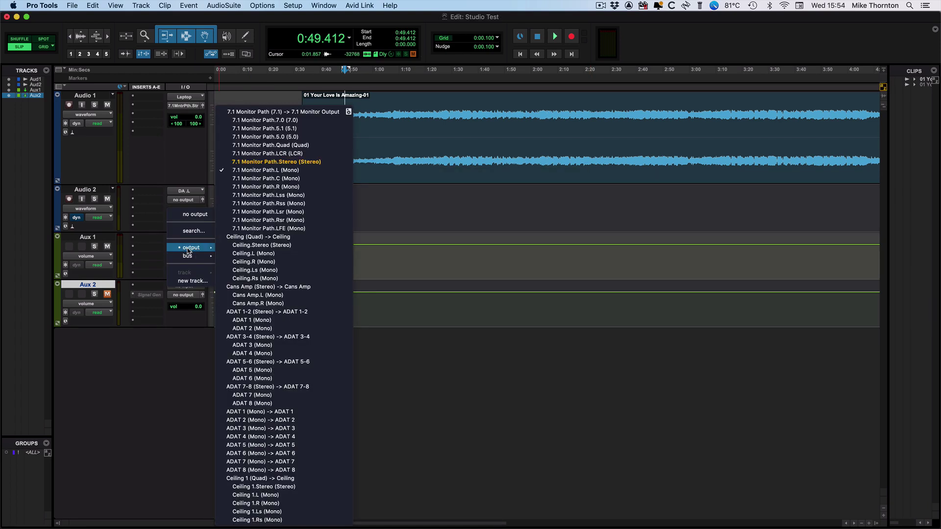
{"action": "left_click", "coordinate": [248, 179]}
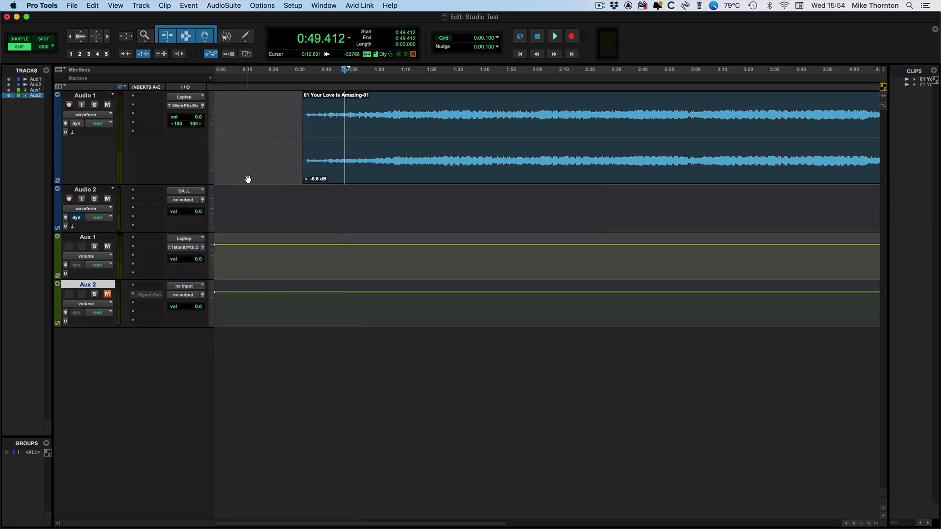
{"action": "left_click", "coordinate": [185, 247]}
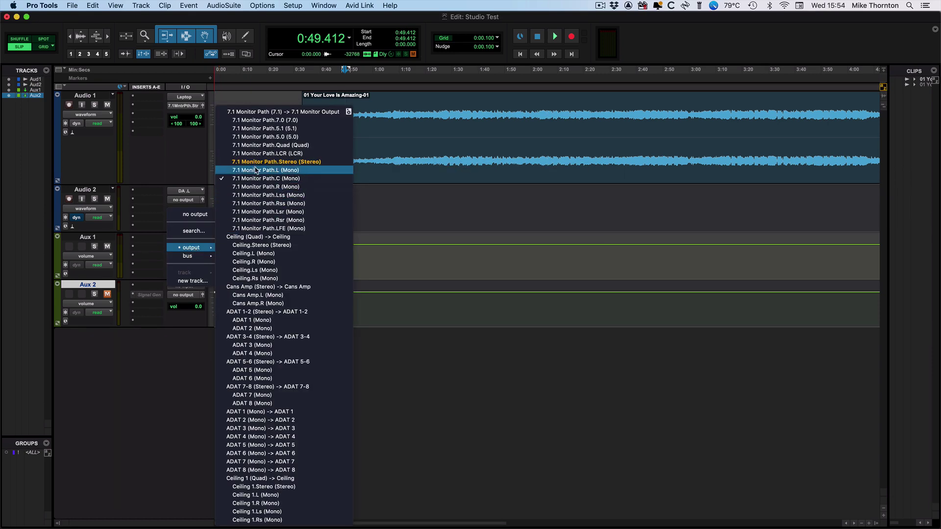
{"action": "left_click", "coordinate": [321, 183]}
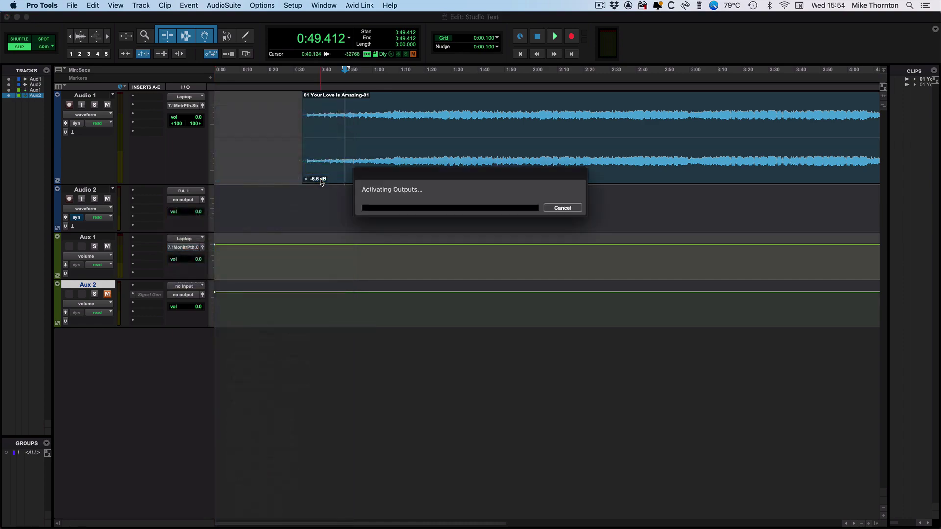
{"action": "left_click", "coordinate": [190, 253]}
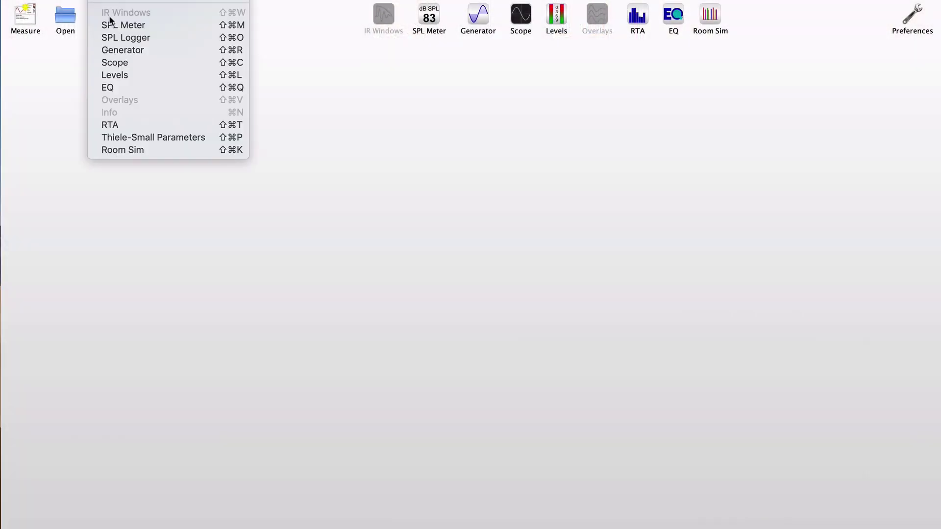
Open SPL Meter and Generator from the Window menu, with Generator on Speaker Cal pink noise at -12 dBFS
{"action": "left_click", "coordinate": [372, 111]}
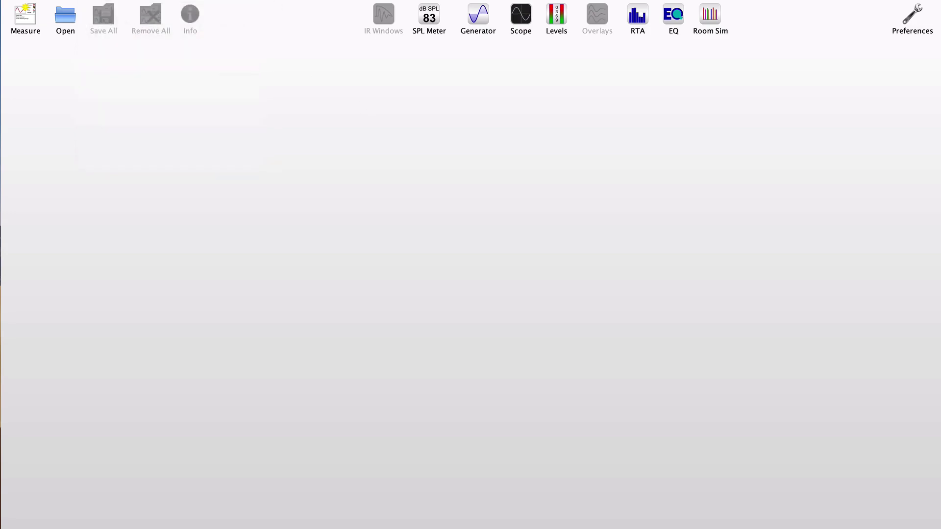
{"action": "left_click", "coordinate": [108, 1]}
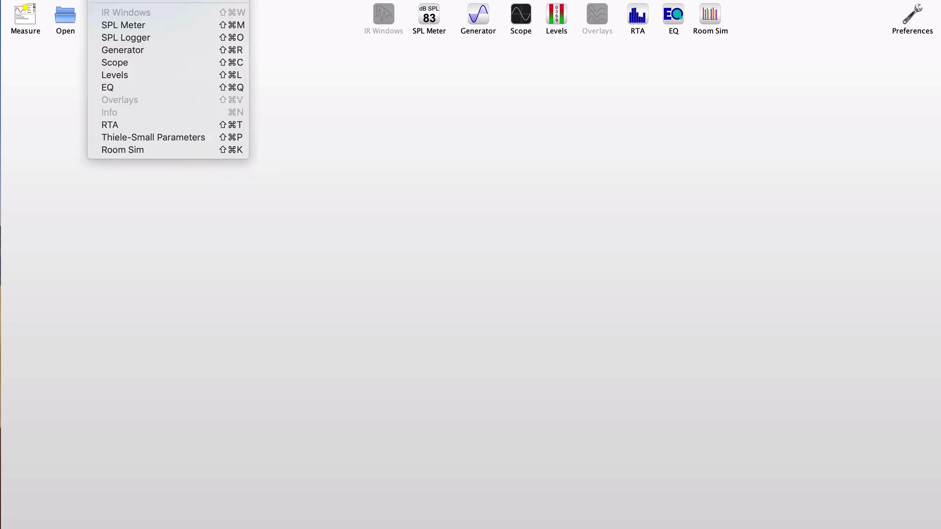
{"action": "left_click", "coordinate": [108, 27]}
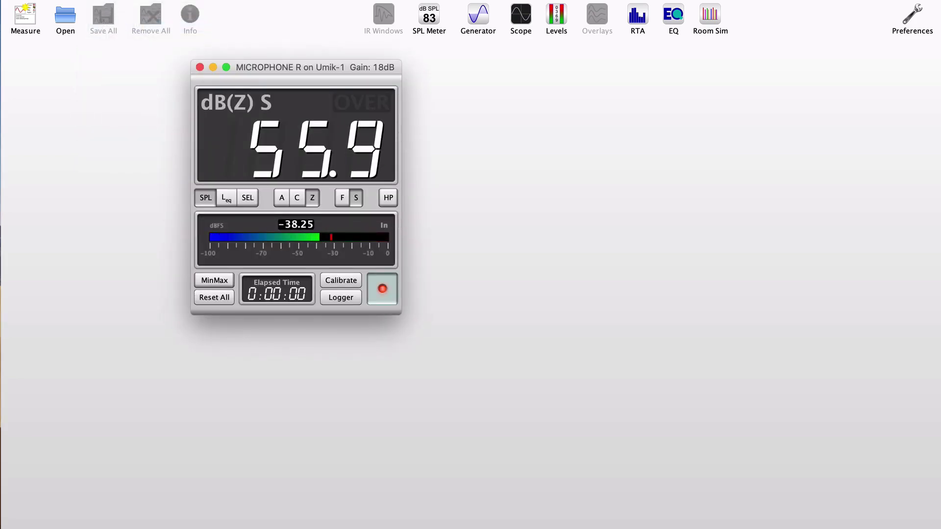
{"action": "left_click", "coordinate": [109, 1]}
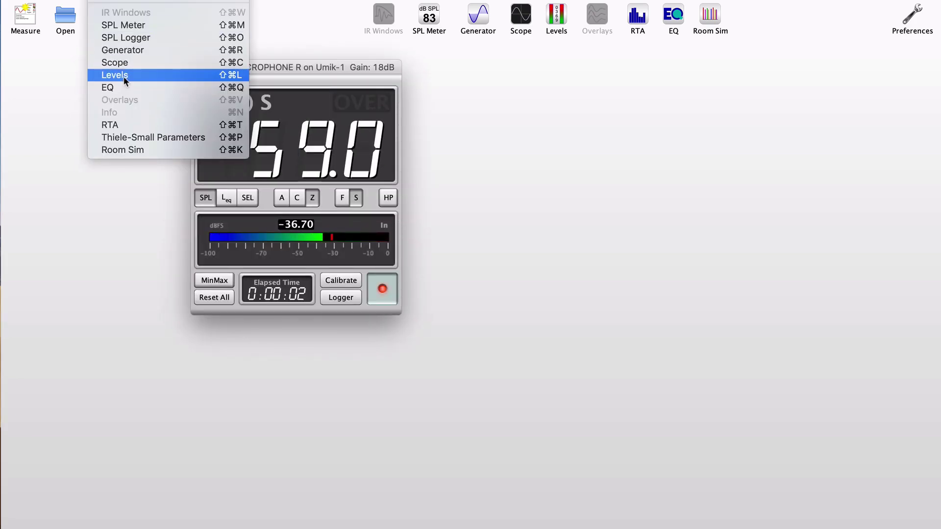
{"action": "left_click", "coordinate": [126, 51]}
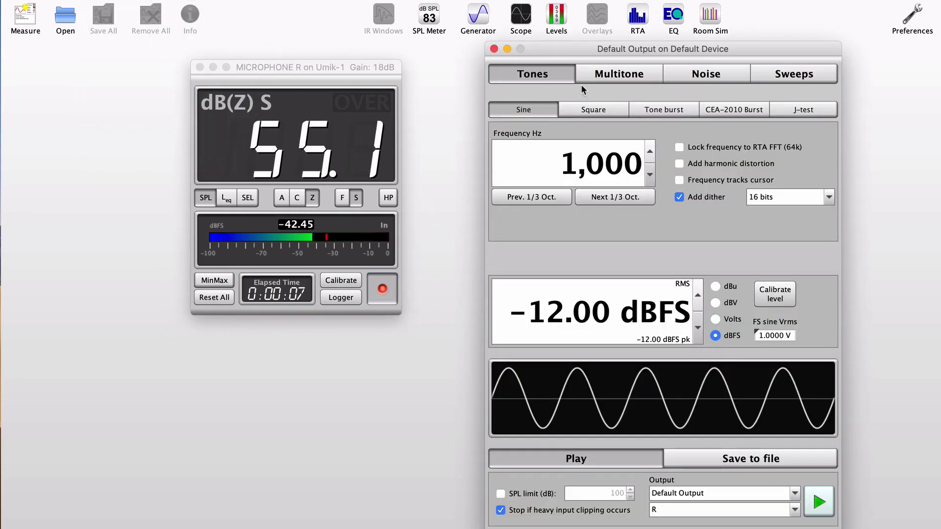
{"action": "left_click", "coordinate": [704, 75]}
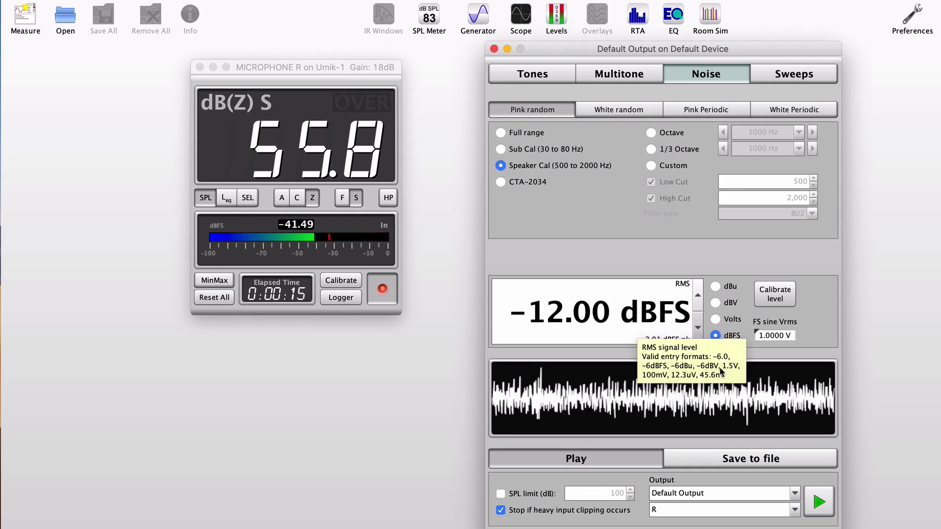
Run the pink noise for about 25 seconds while reading the SPL meter, then stop it and close Generator and SPL Meter
{"action": "left_click", "coordinate": [819, 498]}
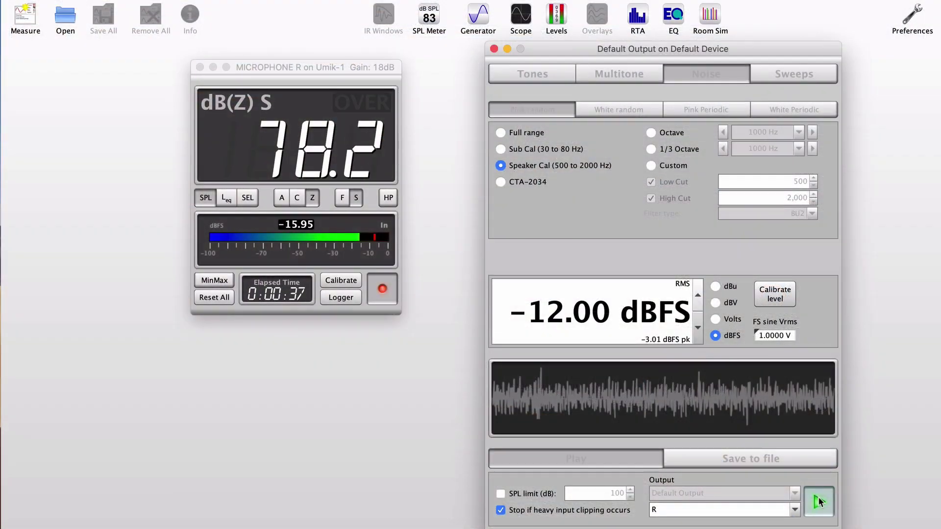
{"action": "left_click", "coordinate": [818, 498]}
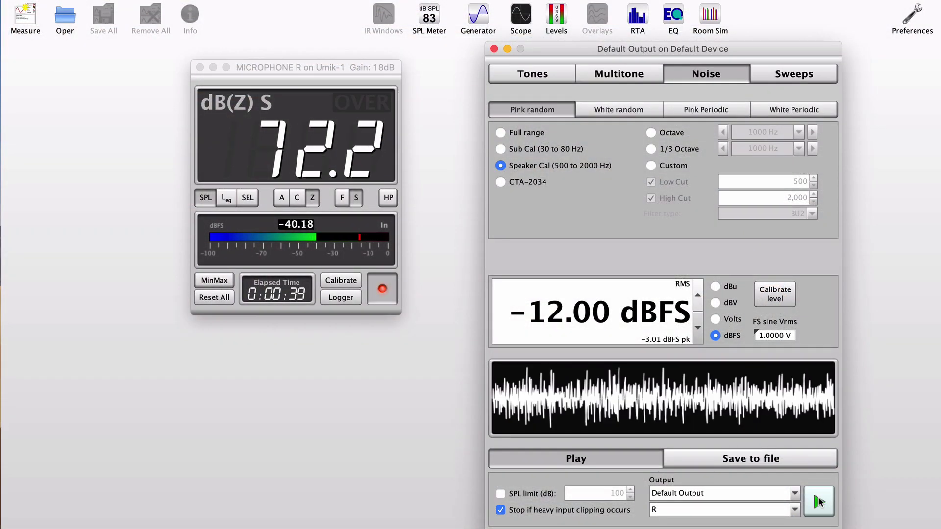
{"action": "left_click", "coordinate": [493, 49]}
{"action": "left_click", "coordinate": [200, 67]}
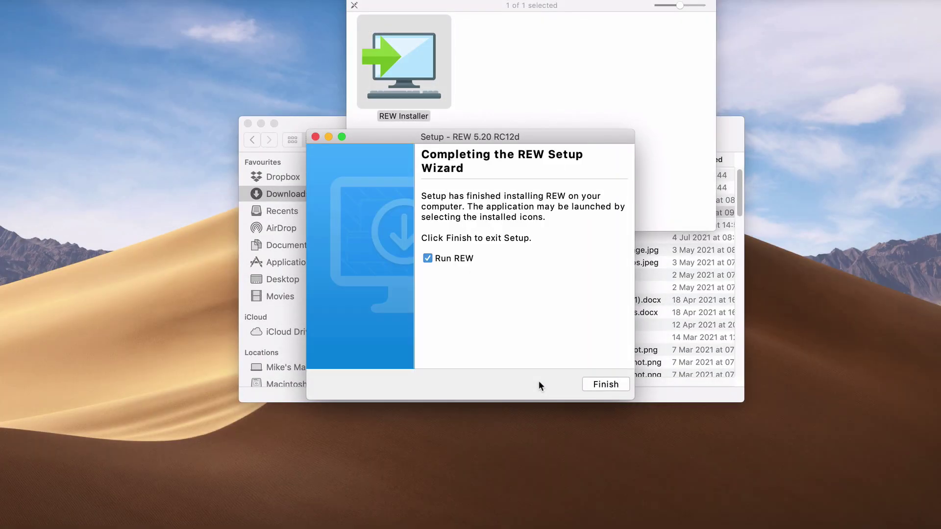
Finish the REW Setup wizard with 'Run REW' checked so the new install starts up
{"action": "left_click", "coordinate": [606, 384]}
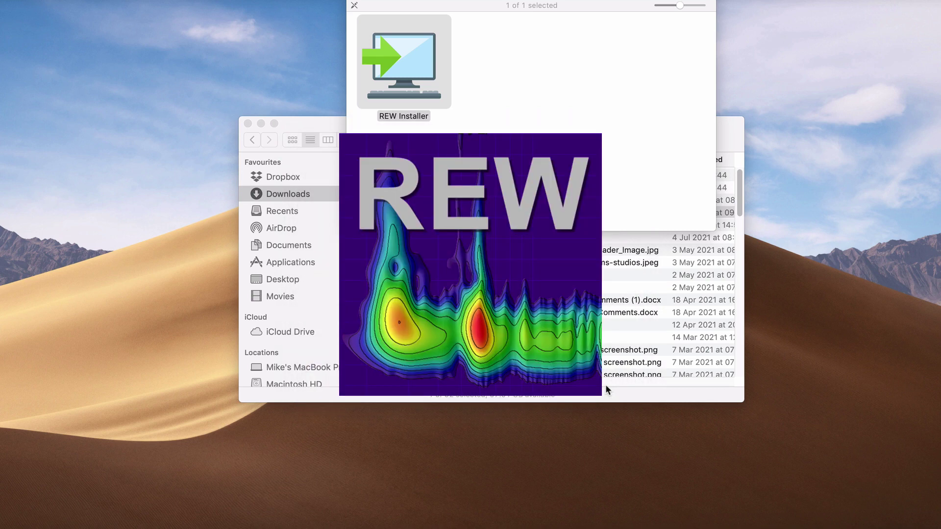